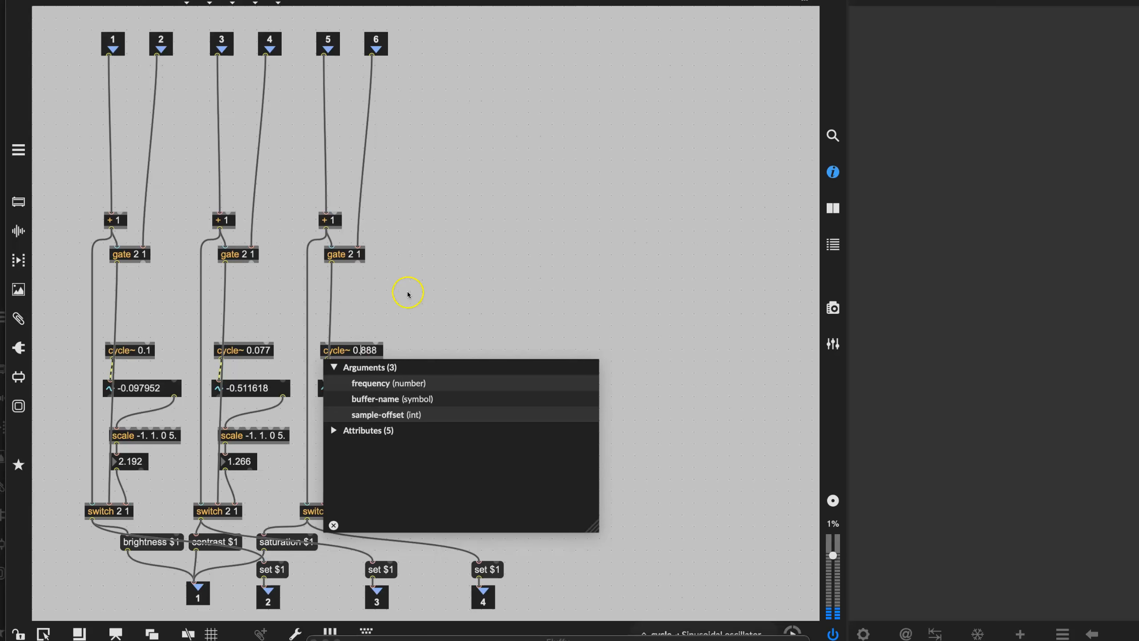
Change the frequency of the third cycle~ object, which feeds the saturation chain, to 0.15.
left_click(403, 313)
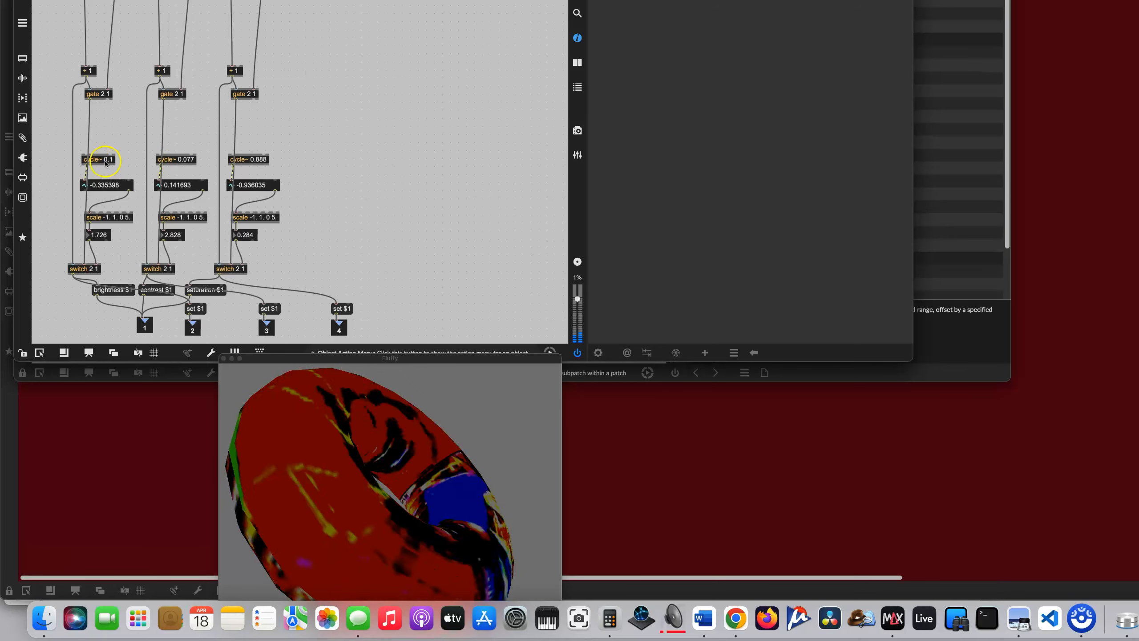
left_click(257, 163)
double_click(257, 161)
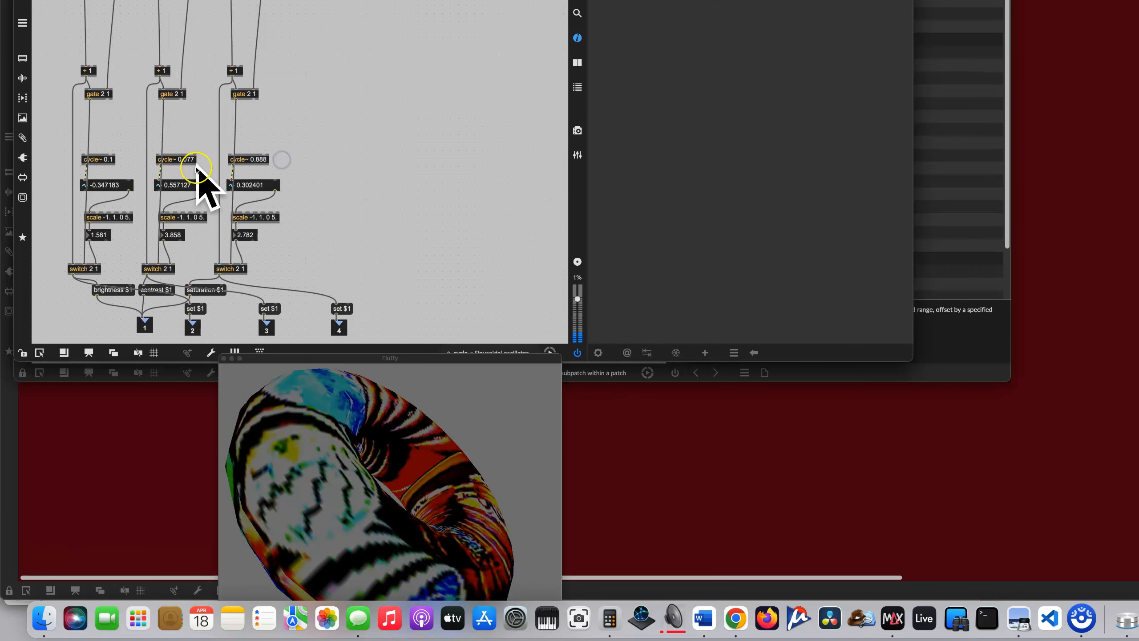
left_click(256, 160)
left_click(256, 159)
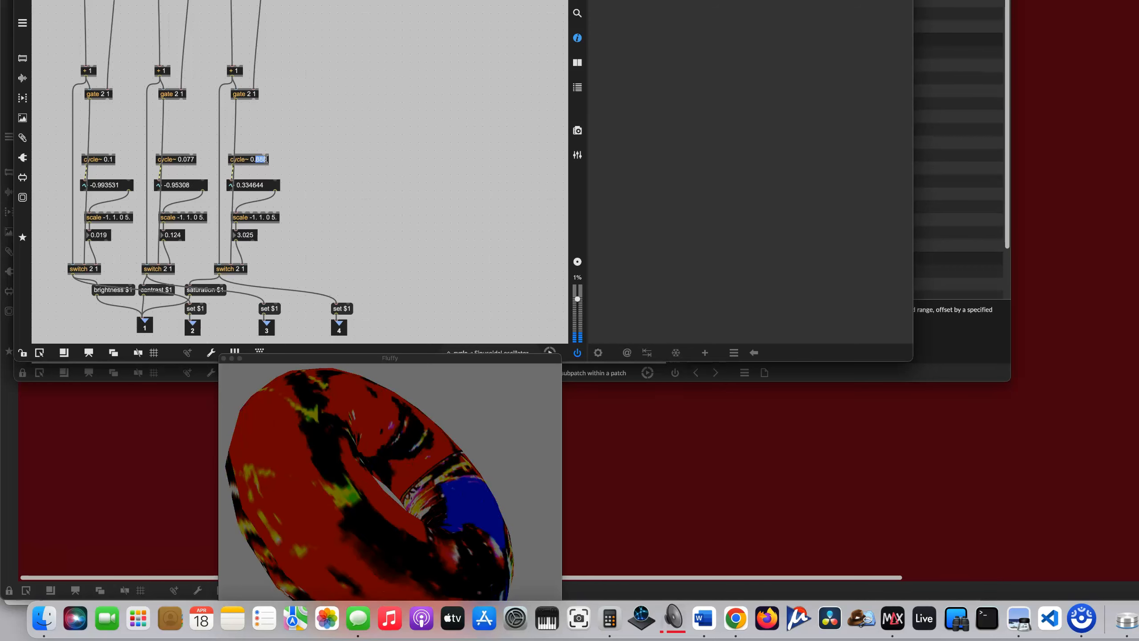
type("15")
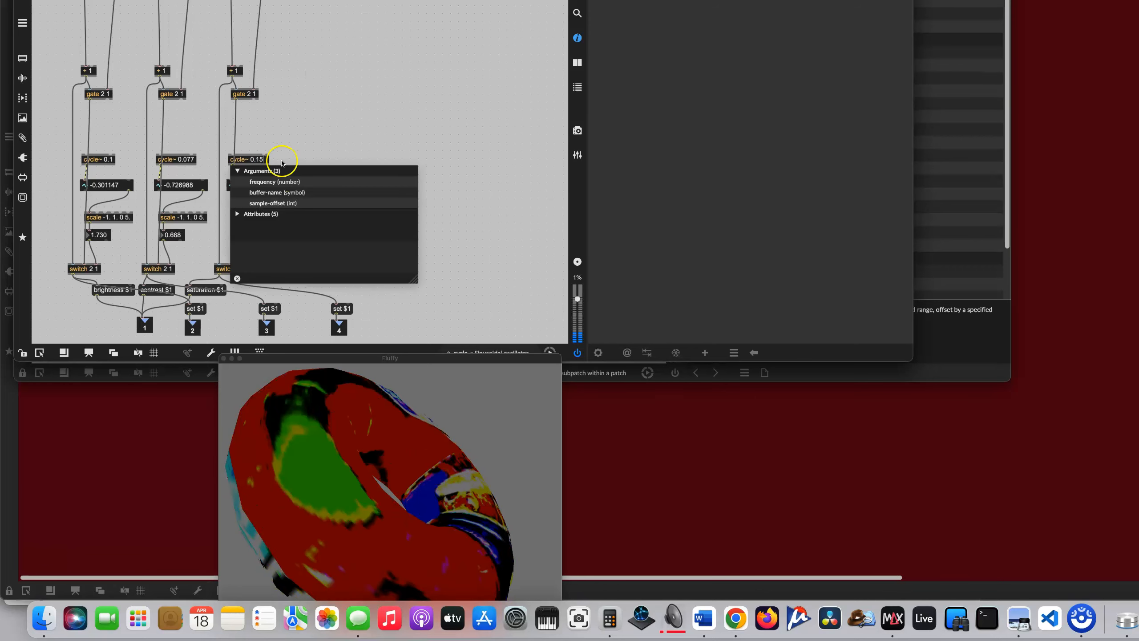
left_click(313, 138)
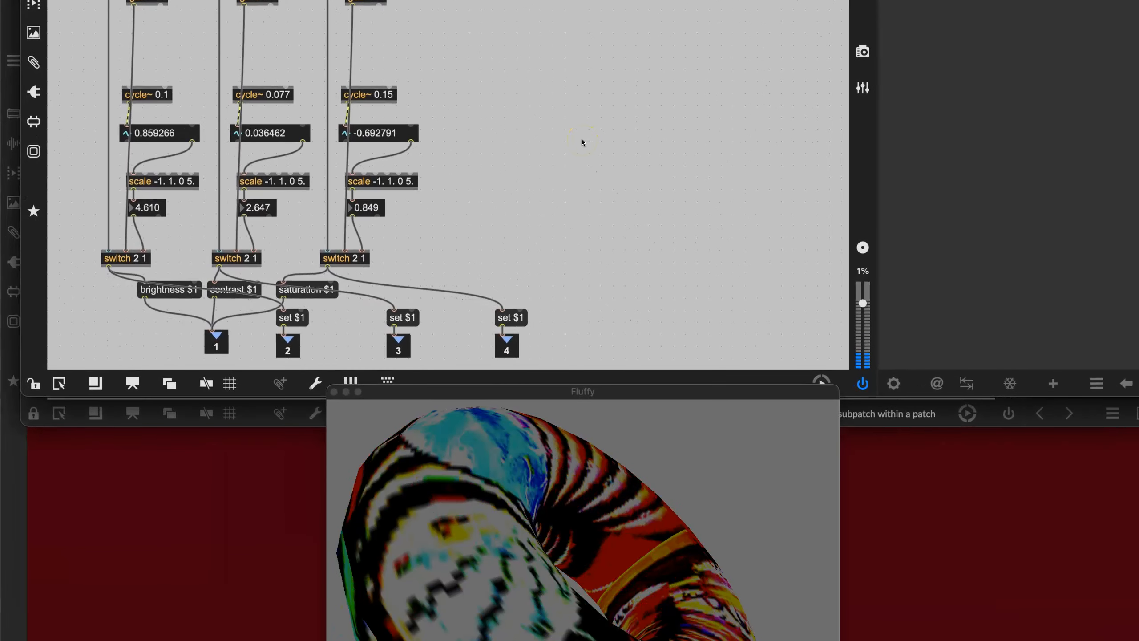
Close the subpatch, unlock the main patch and connect the three toggles and their sliders to the BrCoSaChanger inlets.
key("super+w")
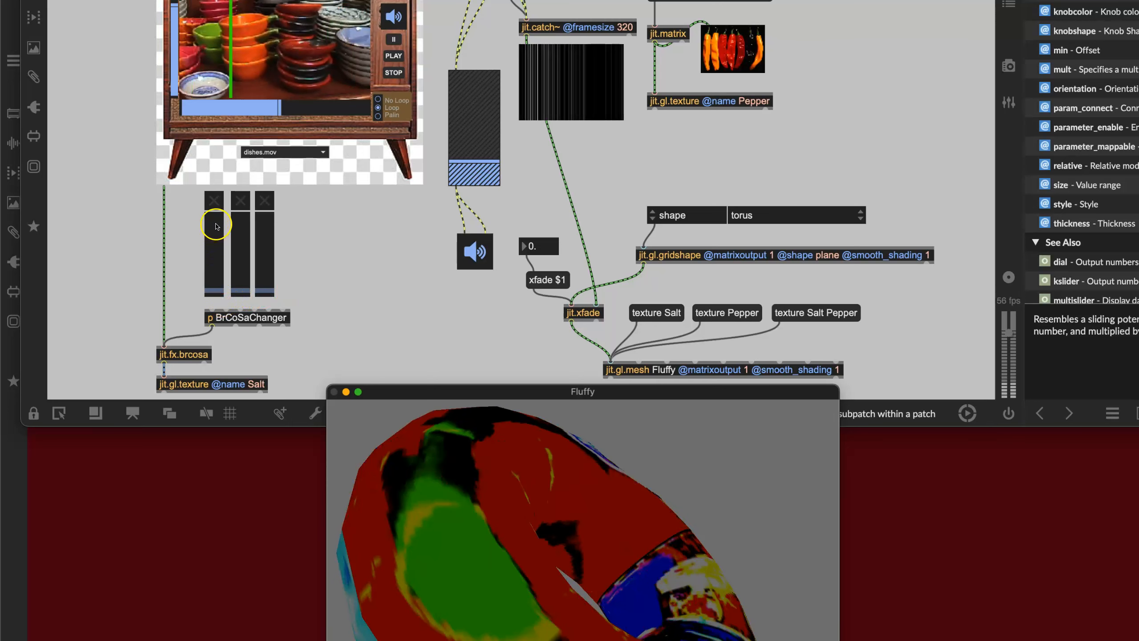
left_click(358, 275)
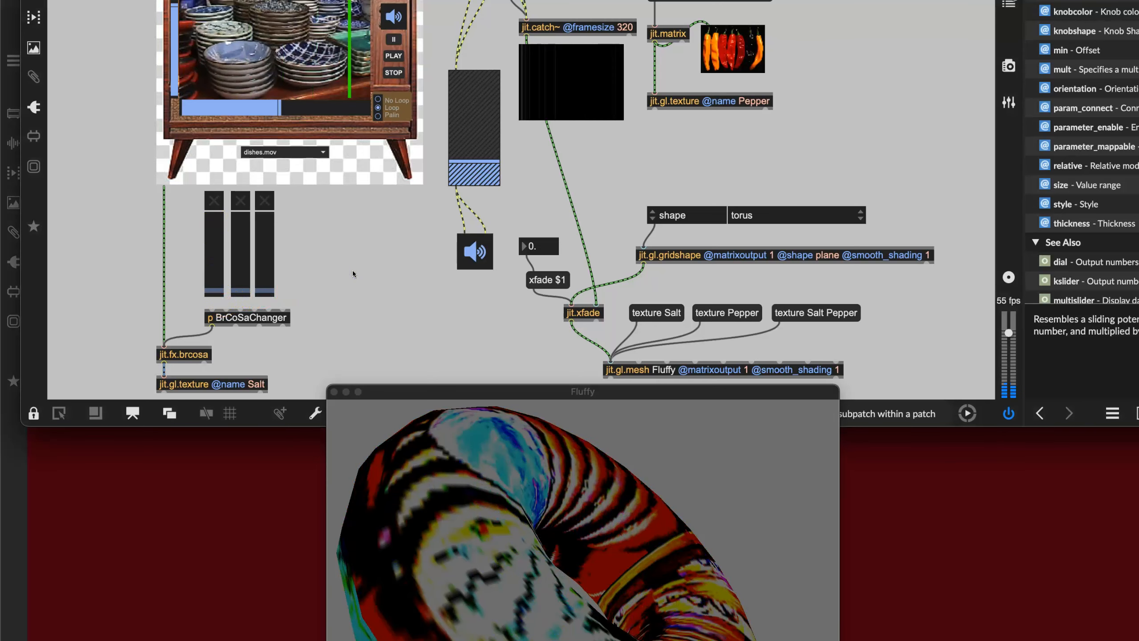
left_click(353, 274, "super")
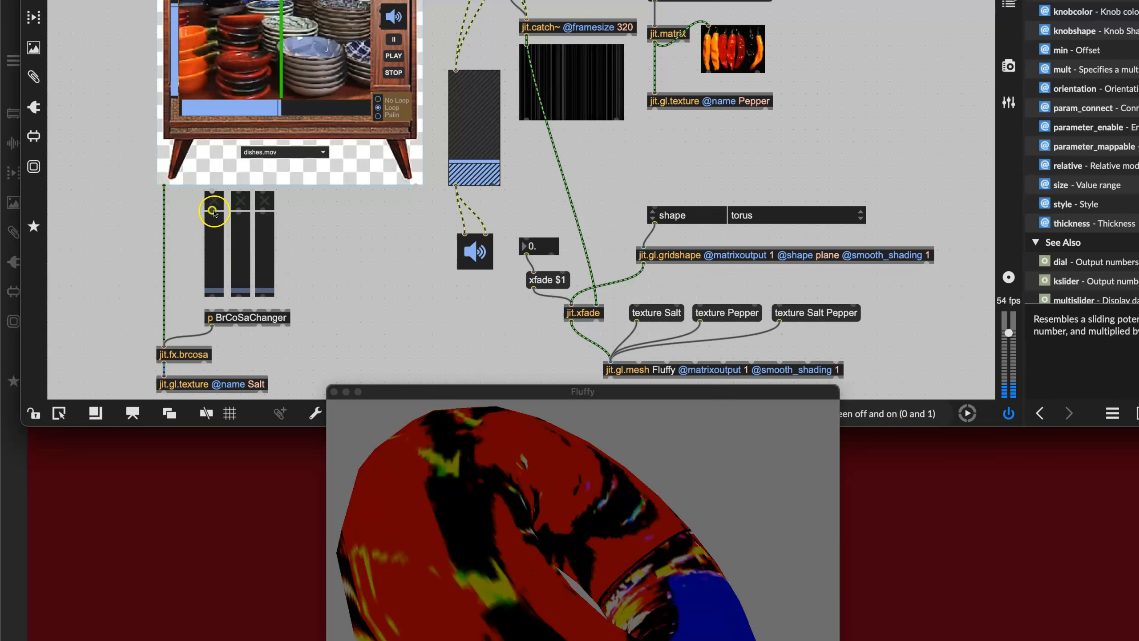
left_click_drag(213, 210, 224, 309)
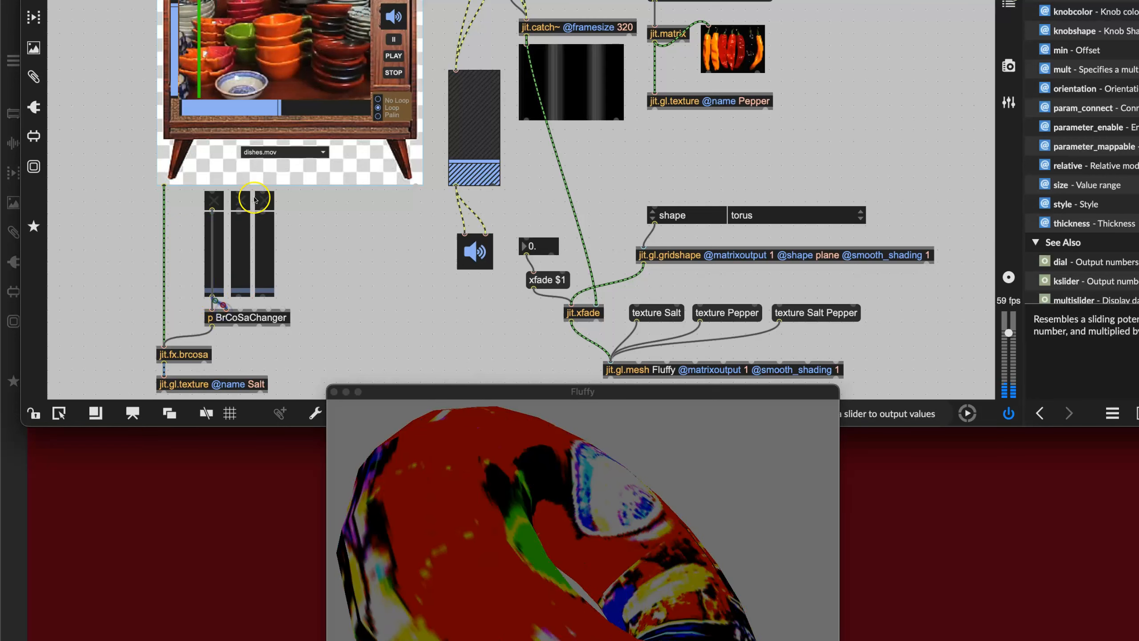
left_click_drag(239, 210, 250, 310)
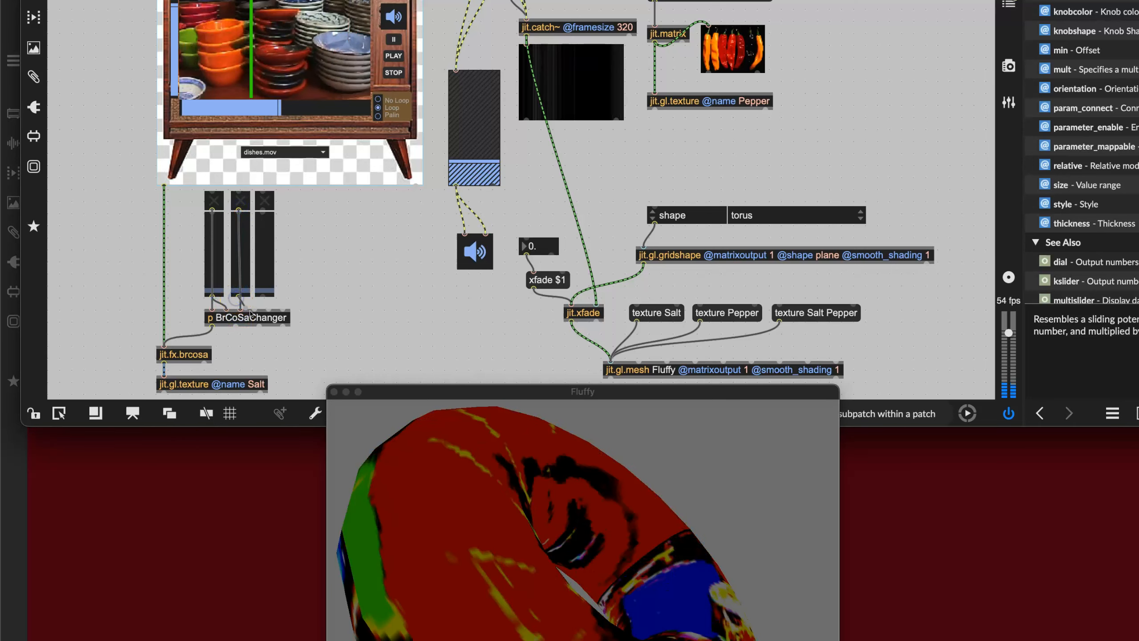
left_click_drag(262, 209, 281, 312)
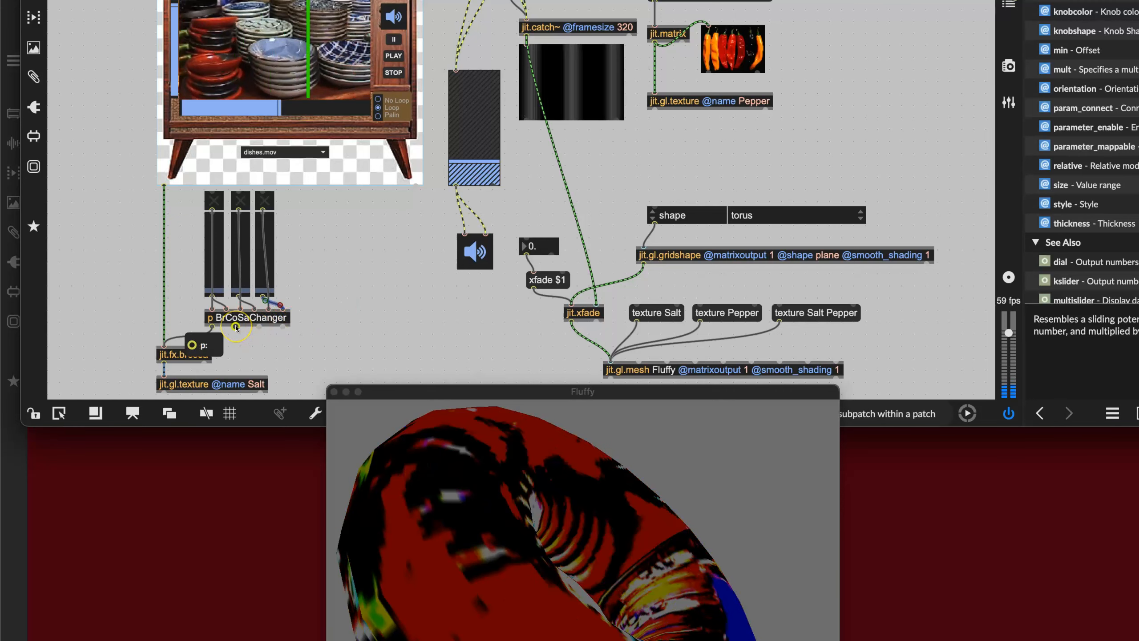
Connect the second, third and fourth outlets of BrCoSaChanger back to the brightness, contrast and saturation sliders respectively.
left_click_drag(237, 327, 210, 222)
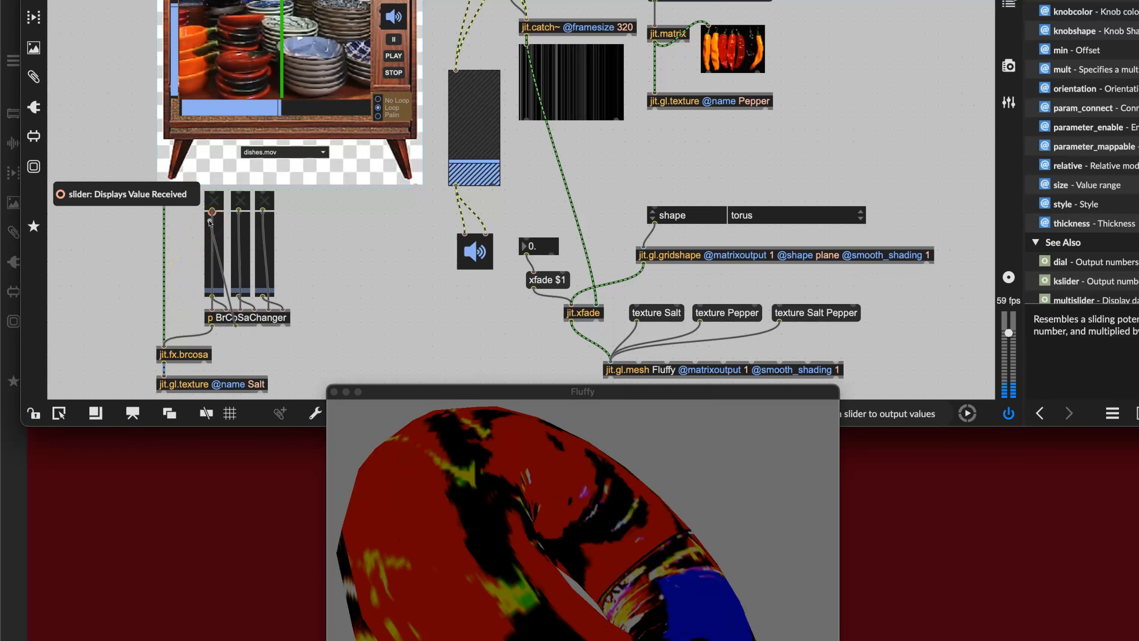
left_click_drag(210, 222, 212, 215)
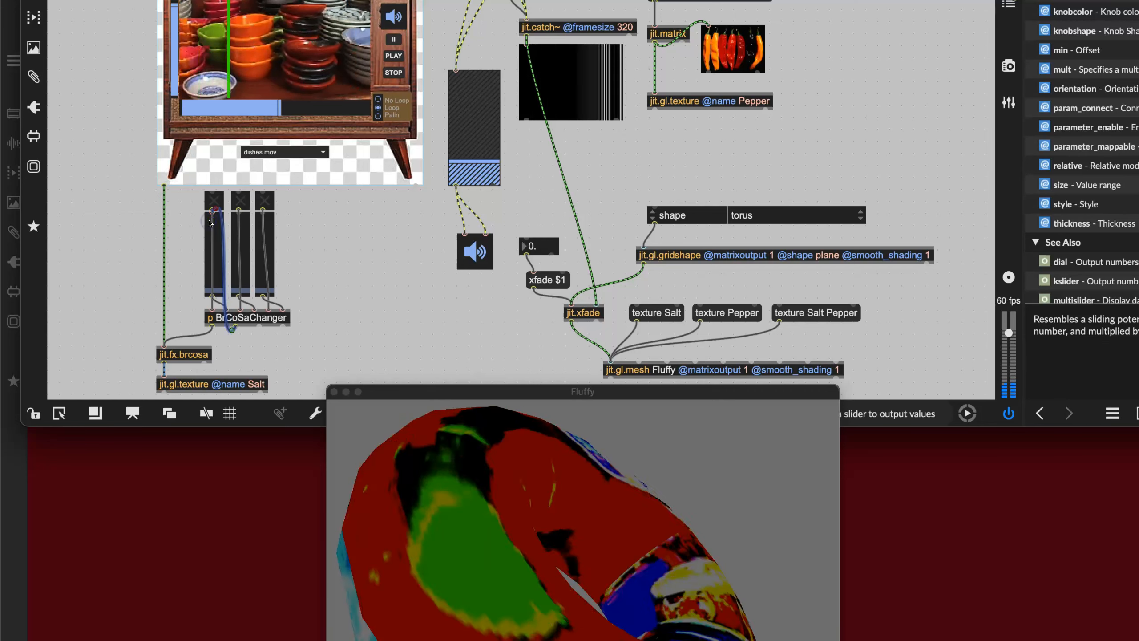
left_click(261, 327)
left_click_drag(261, 327, 241, 228)
left_click_drag(283, 326, 263, 215)
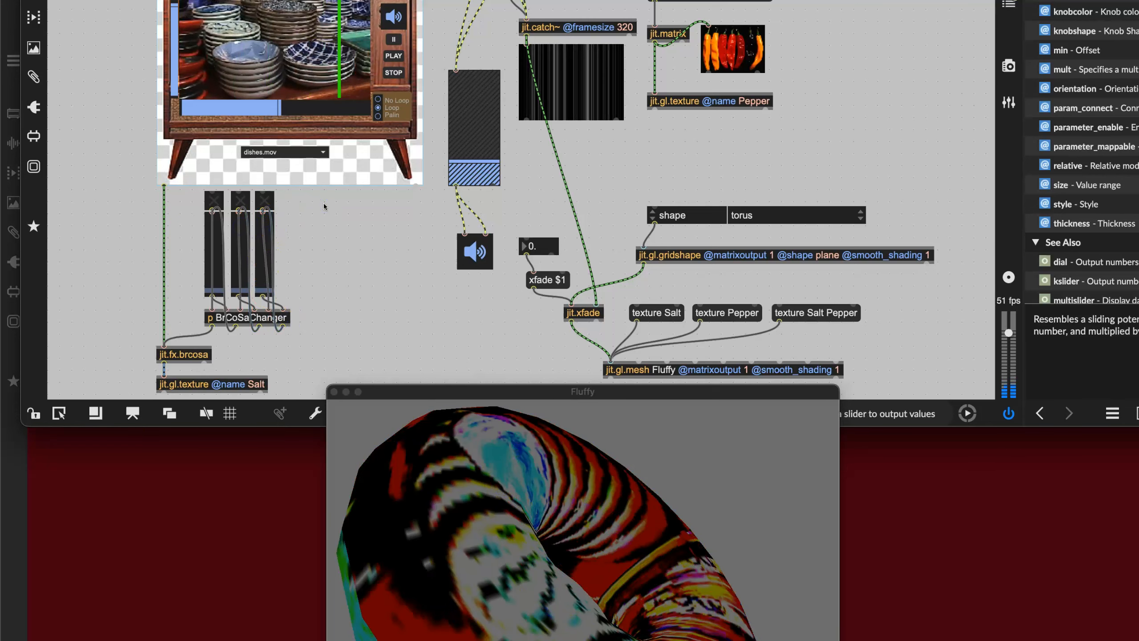
Lock the patch and turn on the three toggles above the sliders to run the automatic modulation.
key("super+e")
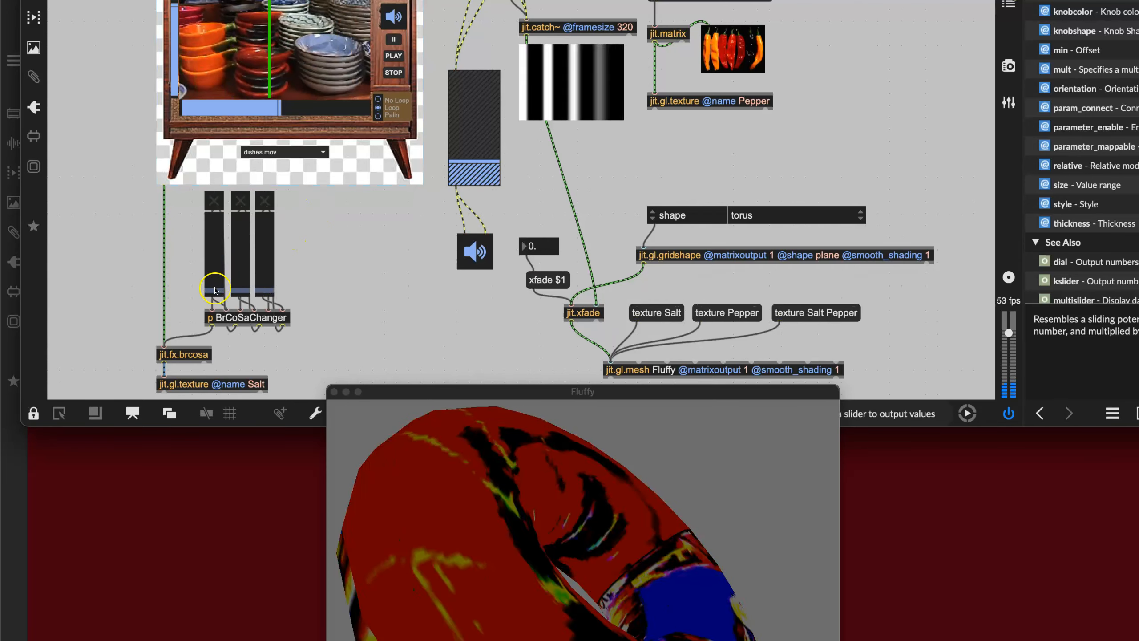
left_click(214, 200)
left_click(239, 202)
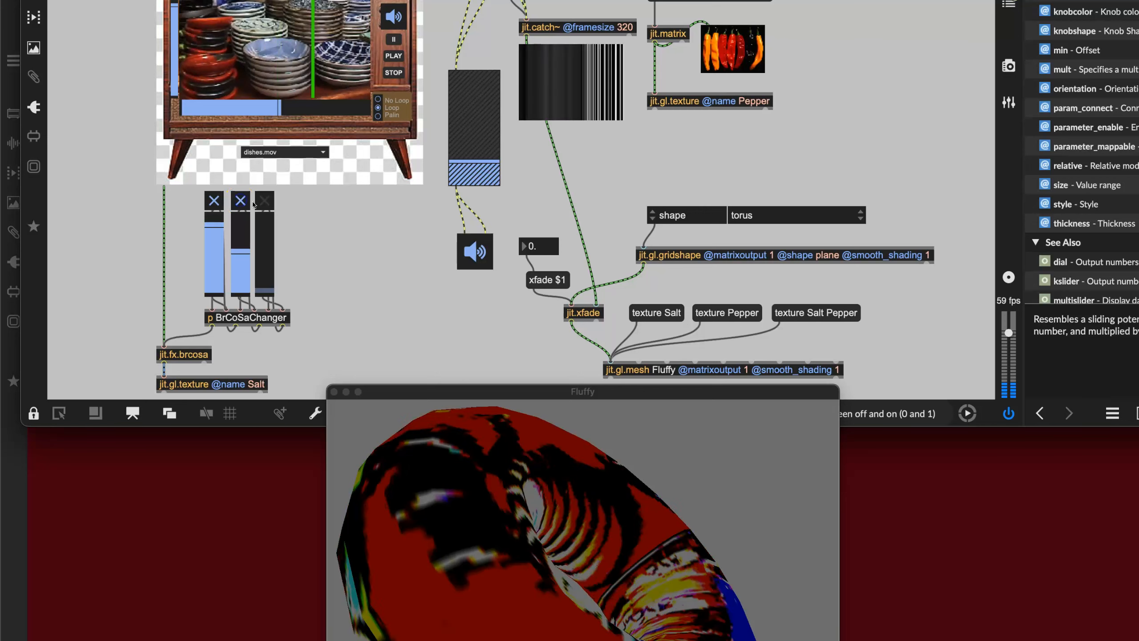
left_click(258, 206)
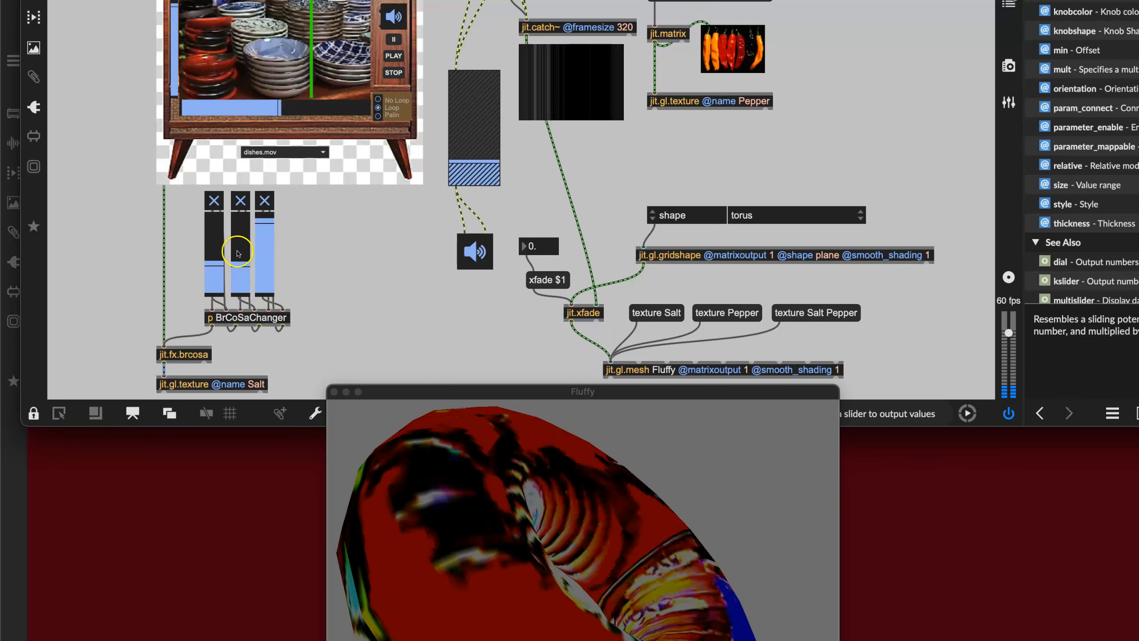
Turn off all three modulation toggles and lower the brightness slider manually to under half of its range.
left_click(219, 201)
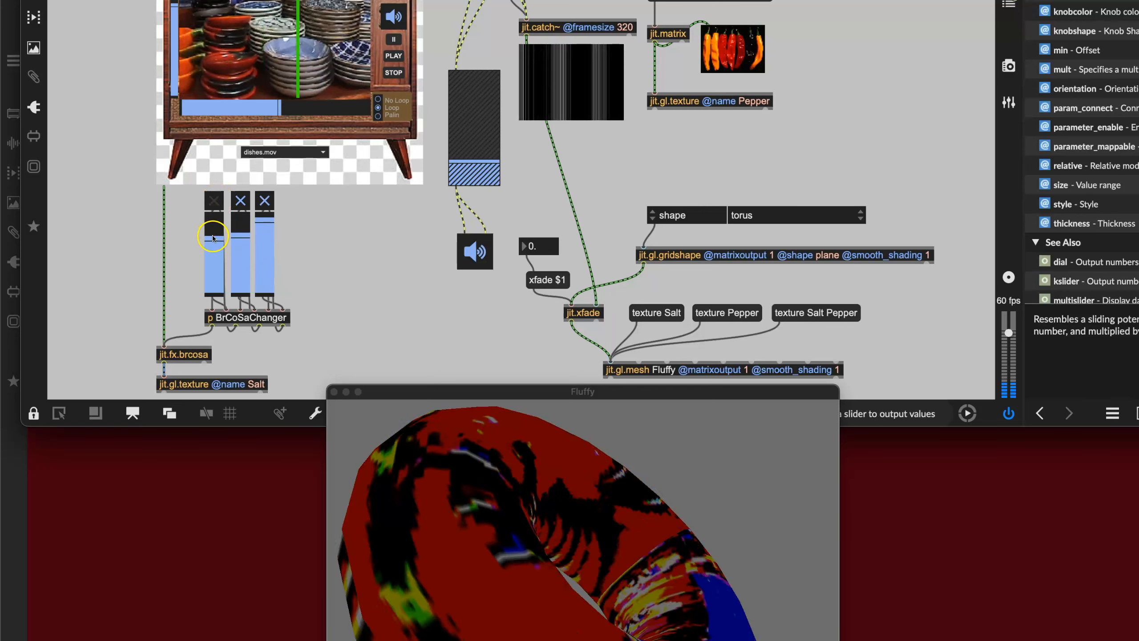
left_click_drag(213, 239, 217, 265)
left_click(240, 201)
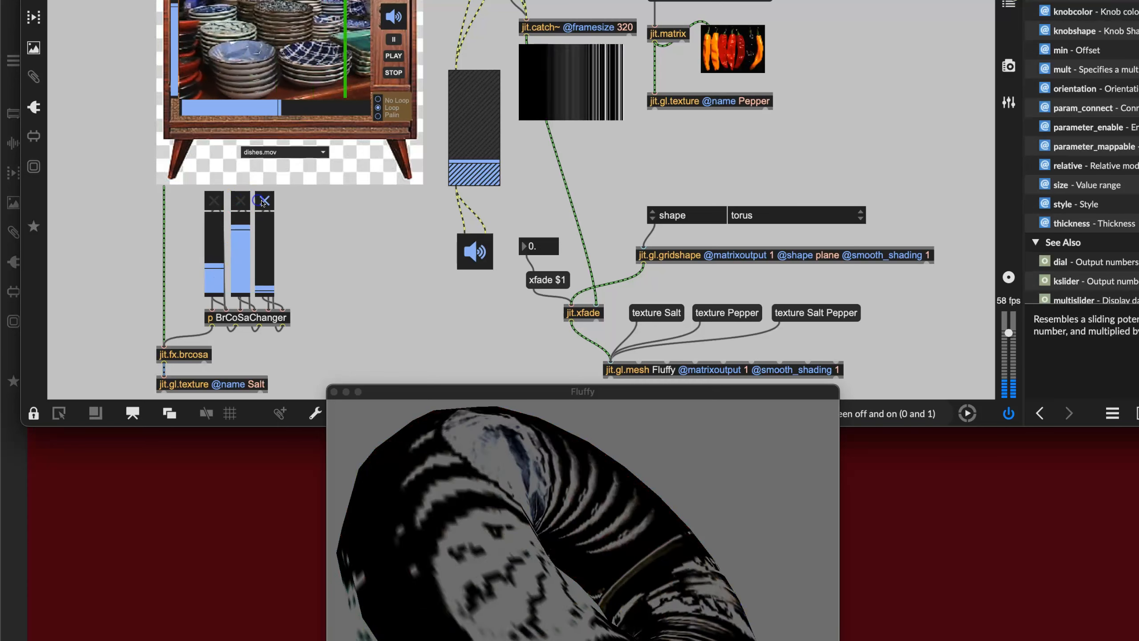
left_click(264, 201)
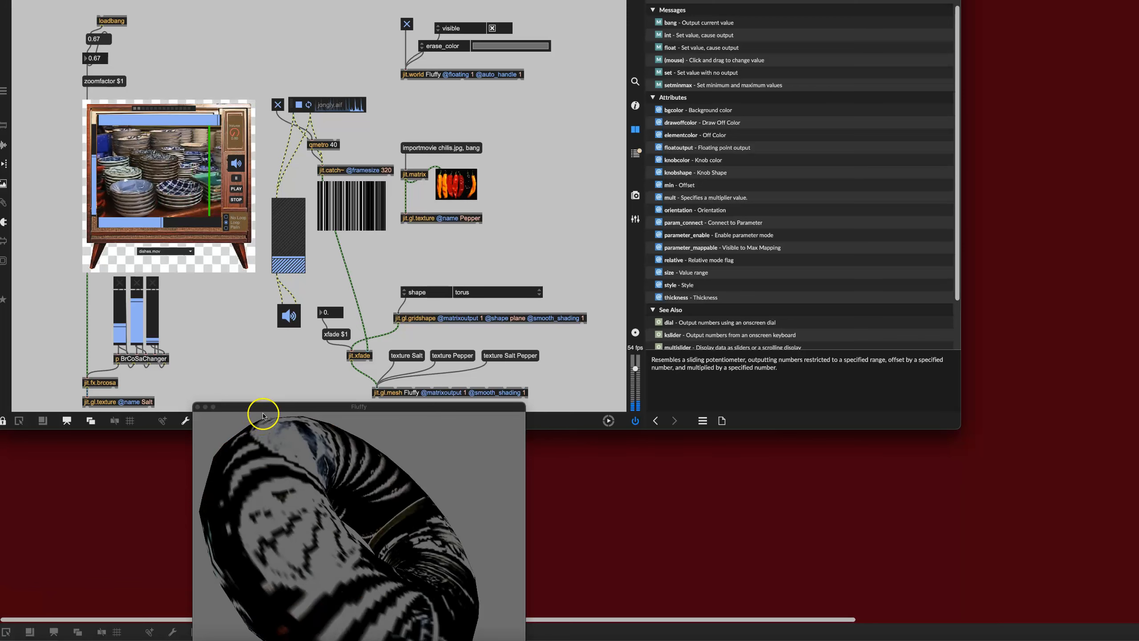
Move the Fluffy window beside the patch, enlarge it, and turn the three modulation toggles on again.
left_click_drag(272, 405, 521, 97)
left_click_drag(778, 353, 919, 537)
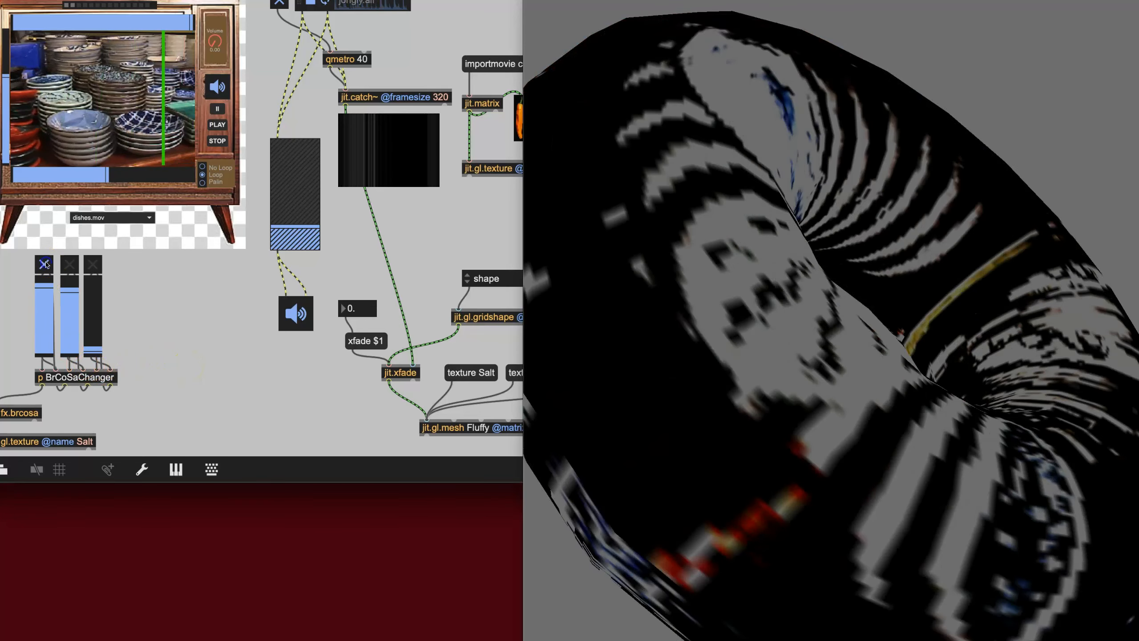
left_click(45, 264)
left_click(71, 268)
left_click(93, 264)
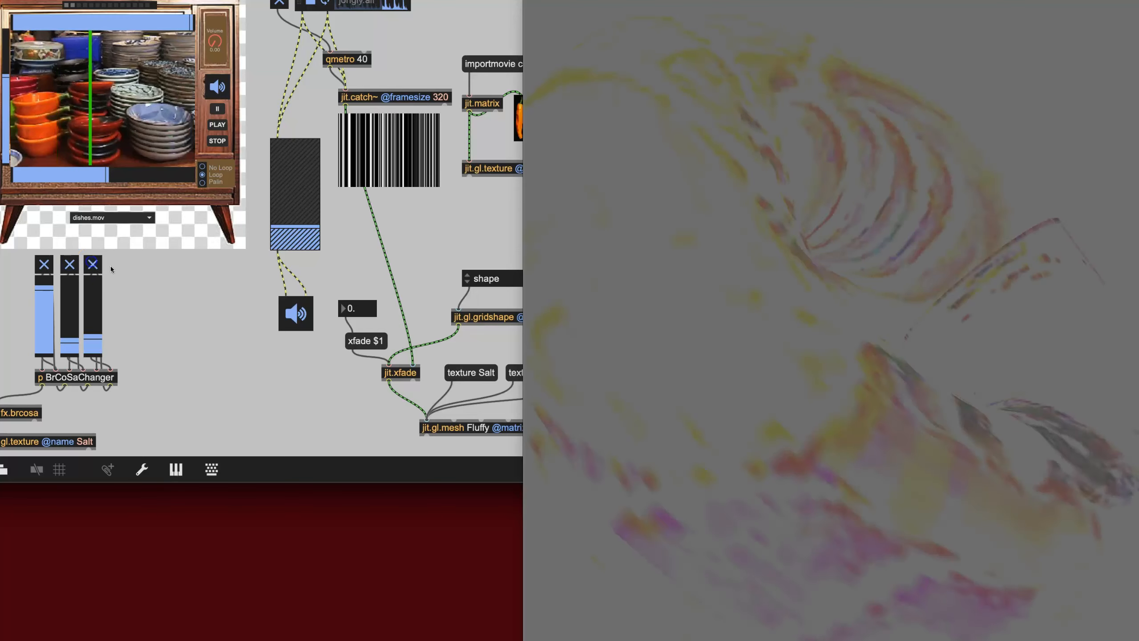